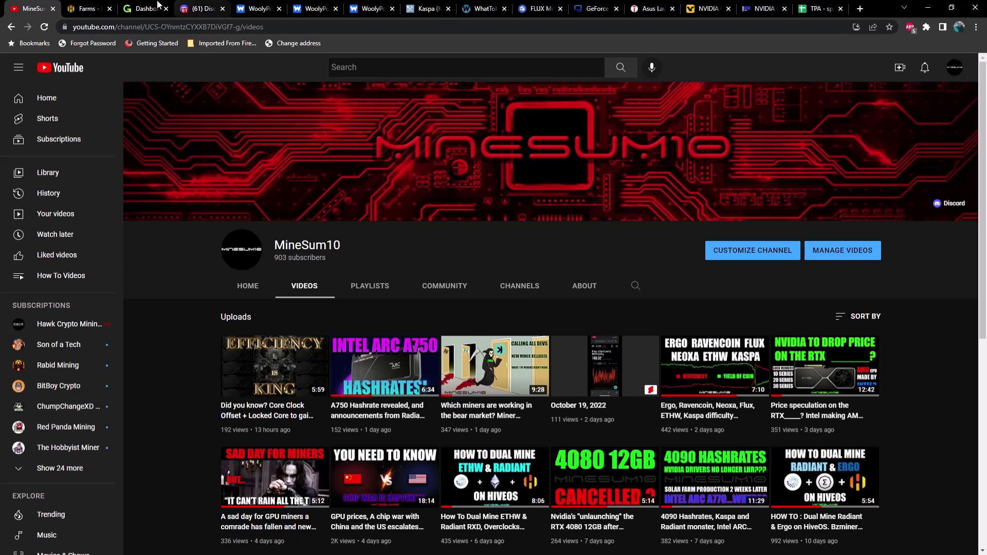
- Switch to the Growatt solar dashboard showing 30.3 kWh produced today and its power curve
{"action": "left_click", "coordinate": [142, 5]}
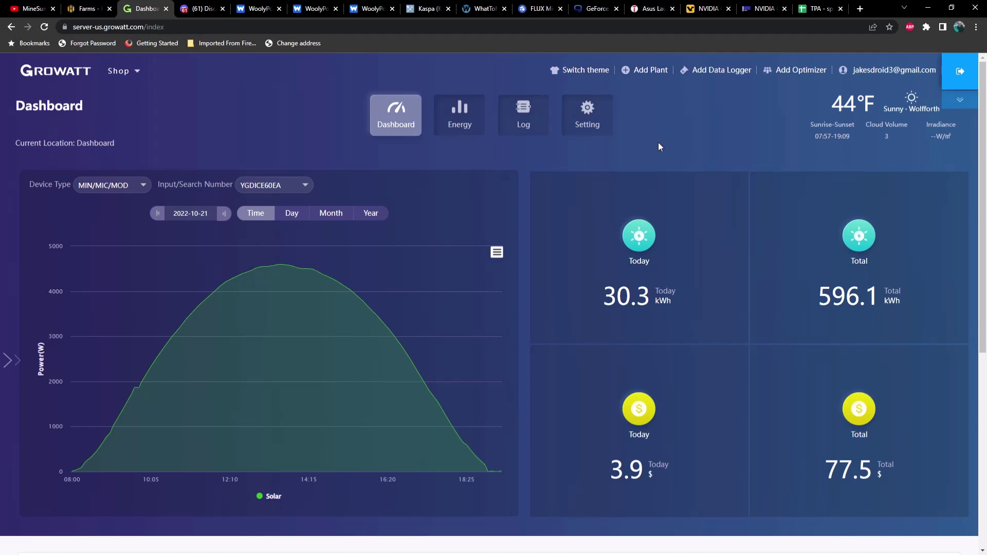
{"action": "mouse_move", "coordinate": [464, 452]}
- Bring up the VideoCardz RTX 4070 article at its 'New NVIDIA RTX 4070 renders' section
{"action": "left_click", "coordinate": [702, 9]}
{"action": "scroll", "coordinate": [610, 179], "scroll_direction": "up", "scroll_amount": 7}
{"action": "scroll", "coordinate": [609, 178], "scroll_direction": "up", "scroll_amount": 5}
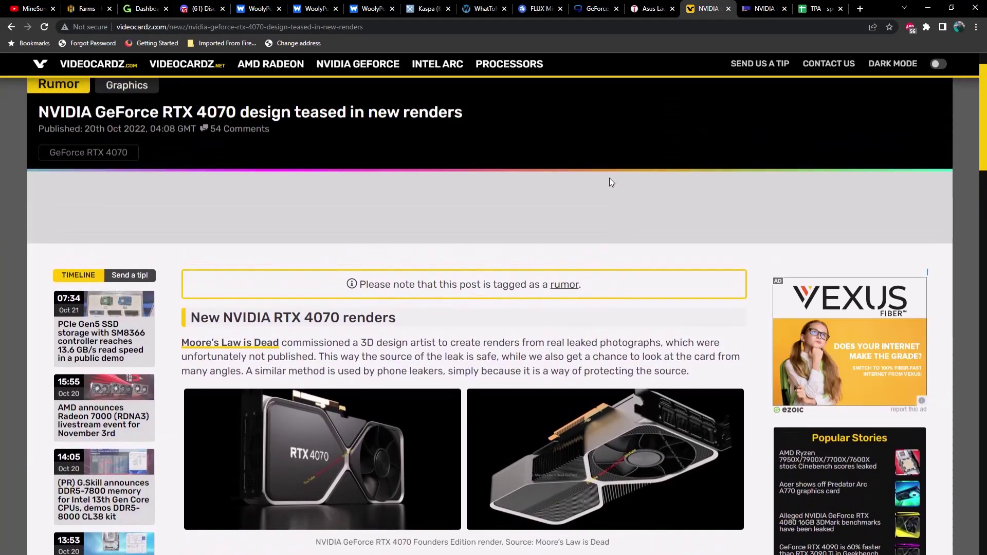
{"action": "scroll", "coordinate": [587, 210], "scroll_direction": "down", "scroll_amount": 3}
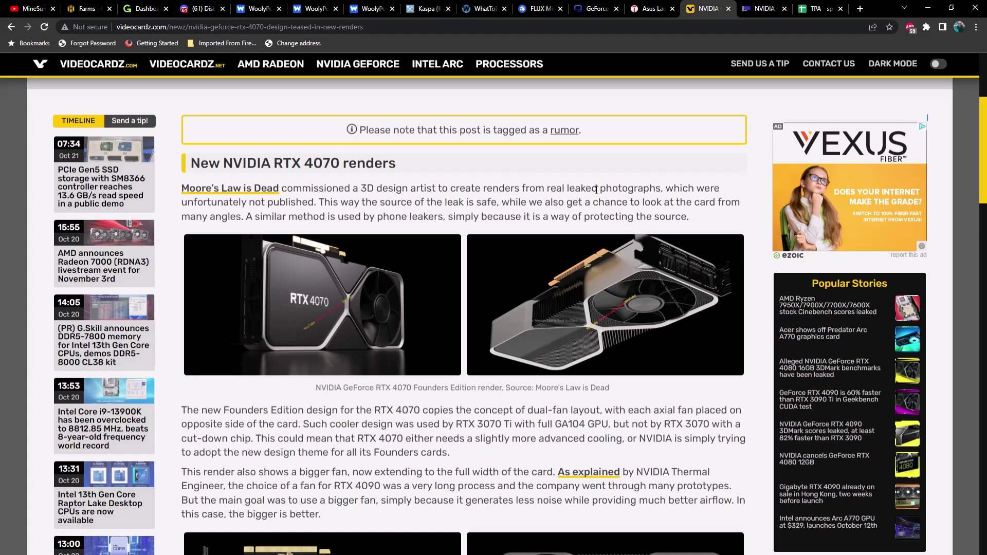
{"action": "left_click", "coordinate": [414, 320]}
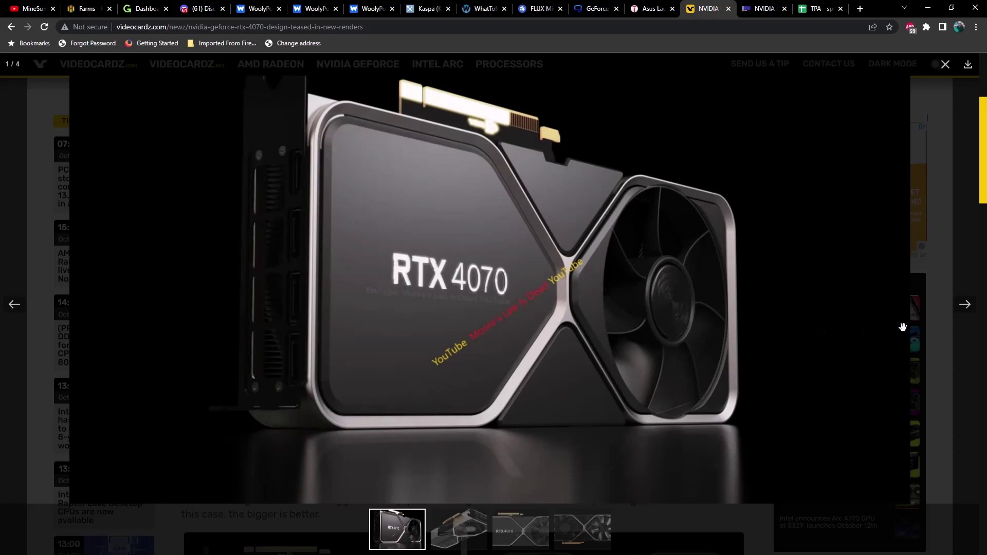
{"action": "left_click", "coordinate": [964, 314]}
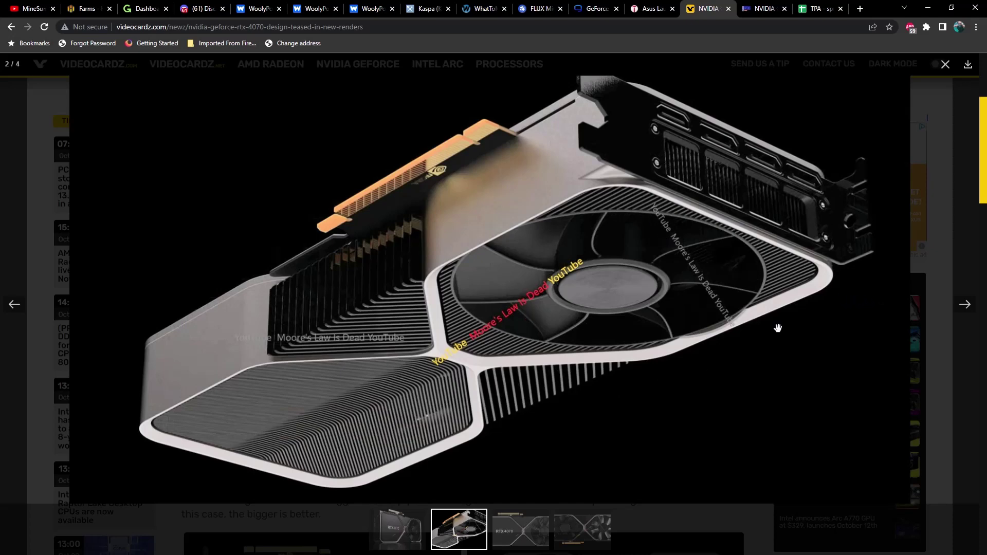
{"action": "left_click", "coordinate": [965, 304]}
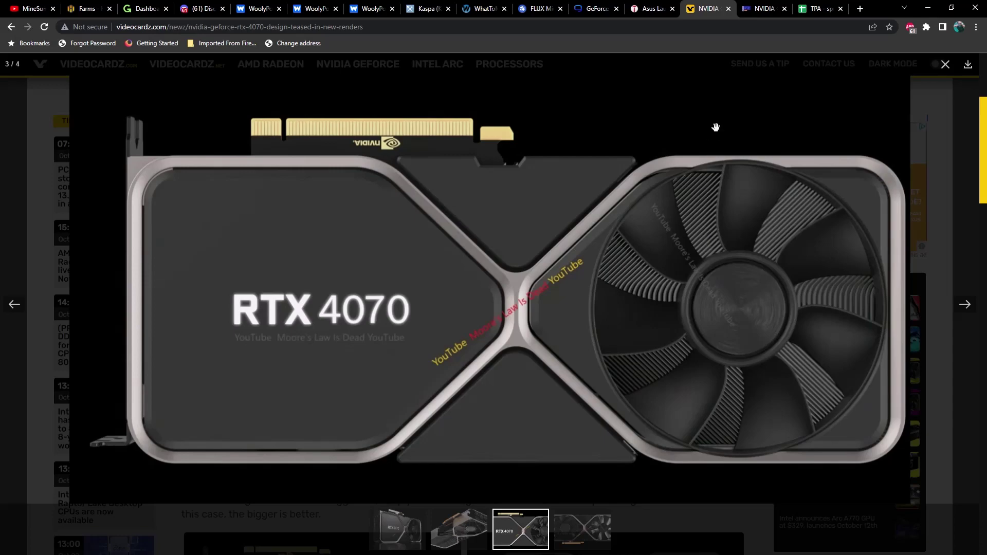
{"action": "left_click", "coordinate": [939, 152]}
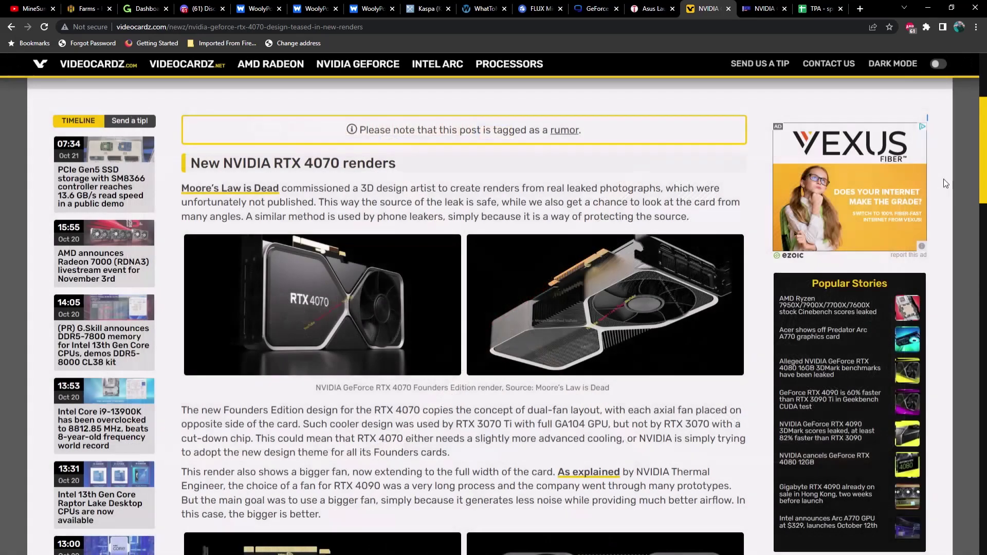
{"action": "scroll", "coordinate": [370, 289], "scroll_direction": "down", "scroll_amount": 6}
{"action": "scroll", "coordinate": [371, 287], "scroll_direction": "down", "scroll_amount": 1}
{"action": "scroll", "coordinate": [372, 280], "scroll_direction": "down", "scroll_amount": 2}
{"action": "scroll", "coordinate": [372, 280], "scroll_direction": "up", "scroll_amount": 9}
{"action": "scroll", "coordinate": [372, 279], "scroll_direction": "up", "scroll_amount": 3}
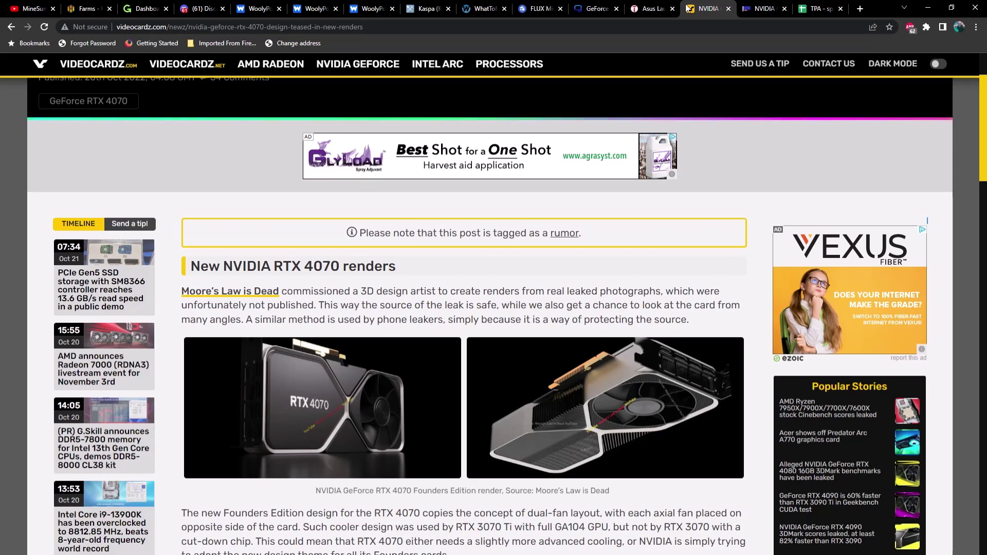
- Read the Asus RTX 3060 Ti GDDR6X spec table, then switch to the TPA spreadsheet
{"action": "left_click", "coordinate": [651, 9]}
{"action": "scroll", "coordinate": [370, 220], "scroll_direction": "up", "scroll_amount": 20}
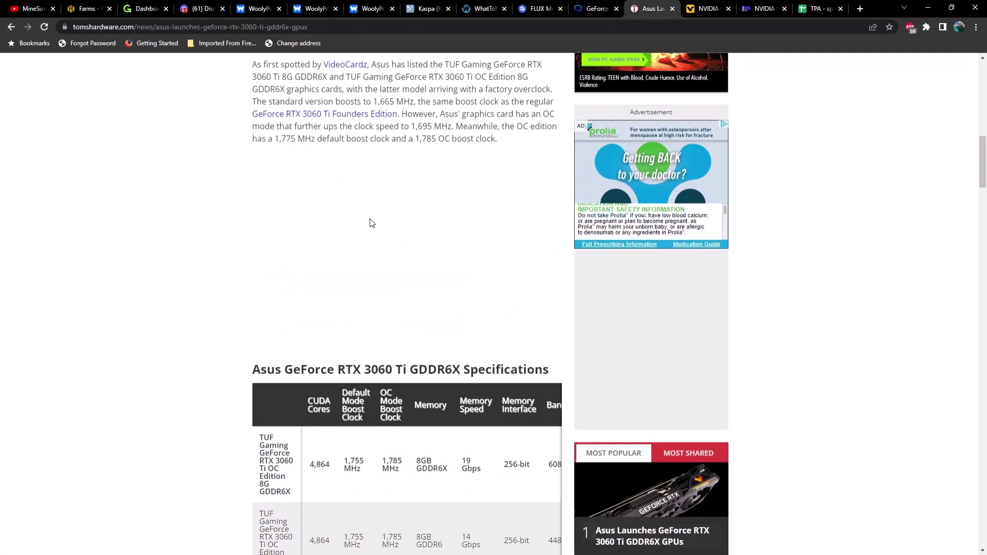
{"action": "scroll", "coordinate": [371, 223], "scroll_direction": "down", "scroll_amount": 1}
{"action": "scroll", "coordinate": [323, 246], "scroll_direction": "up", "scroll_amount": 1}
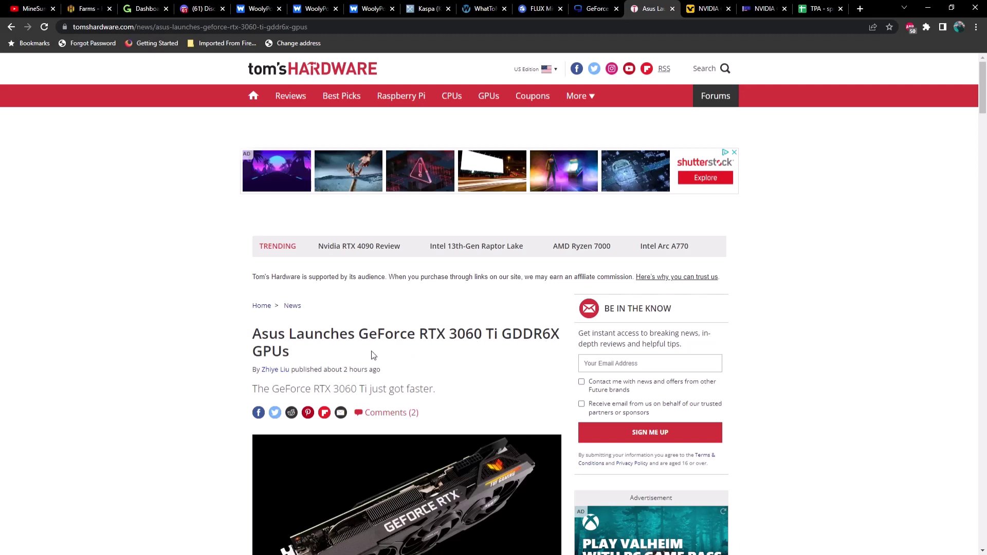
{"action": "scroll", "coordinate": [386, 364], "scroll_direction": "down", "scroll_amount": 8}
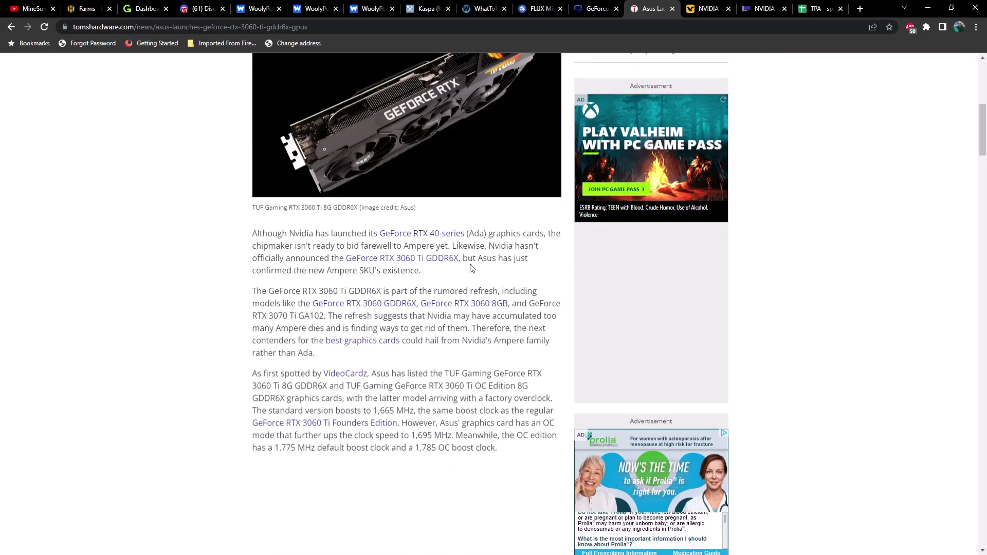
{"action": "scroll", "coordinate": [402, 257], "scroll_direction": "down", "scroll_amount": 3}
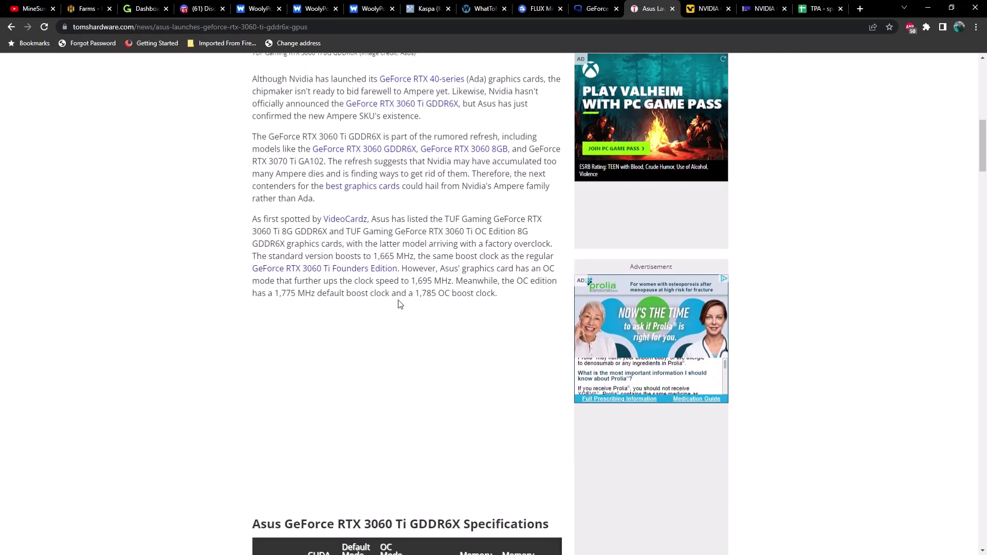
{"action": "scroll", "coordinate": [401, 305], "scroll_direction": "down", "scroll_amount": 1}
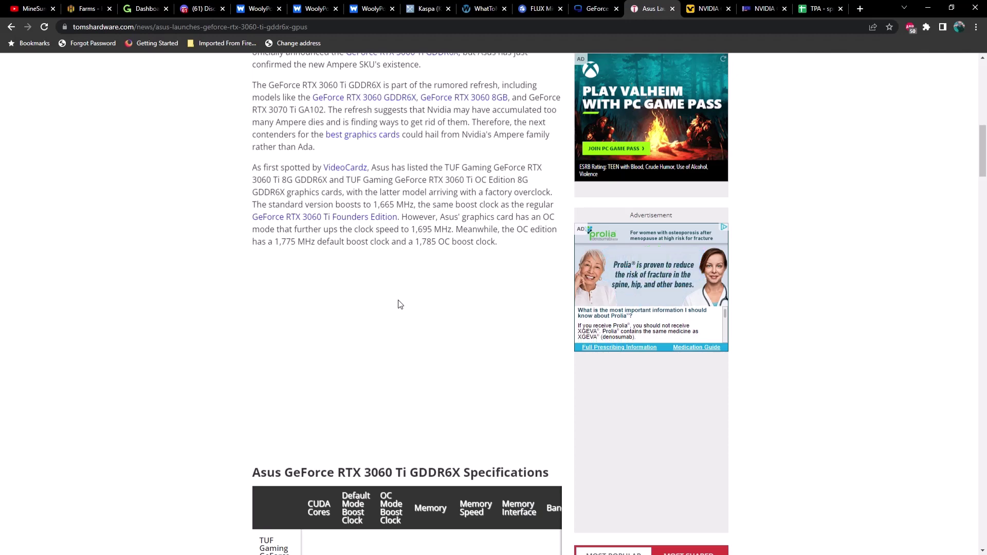
{"action": "scroll", "coordinate": [399, 304], "scroll_direction": "down", "scroll_amount": 5}
{"action": "scroll", "coordinate": [399, 304], "scroll_direction": "down", "scroll_amount": 3}
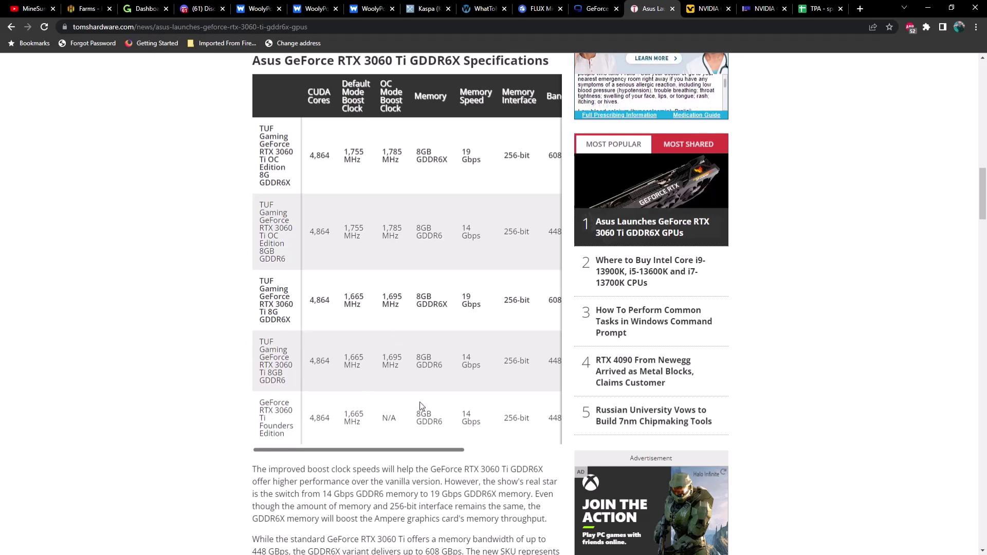
{"action": "mouse_move", "coordinate": [422, 455]}
{"action": "left_mouse_down"}
{"action": "mouse_move", "coordinate": [444, 454]}
{"action": "mouse_move", "coordinate": [435, 453]}
{"action": "left_mouse_up"}
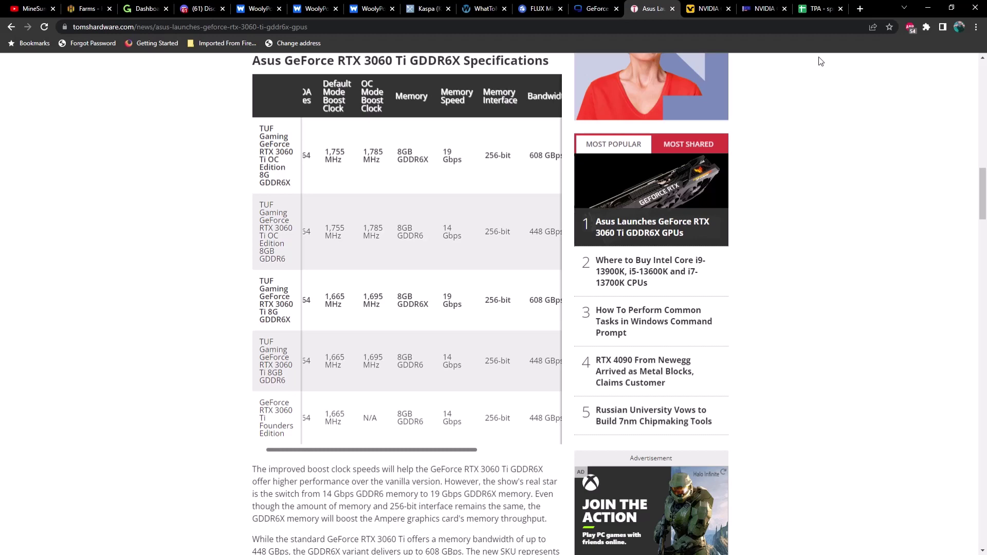
{"action": "left_click", "coordinate": [822, 8]}
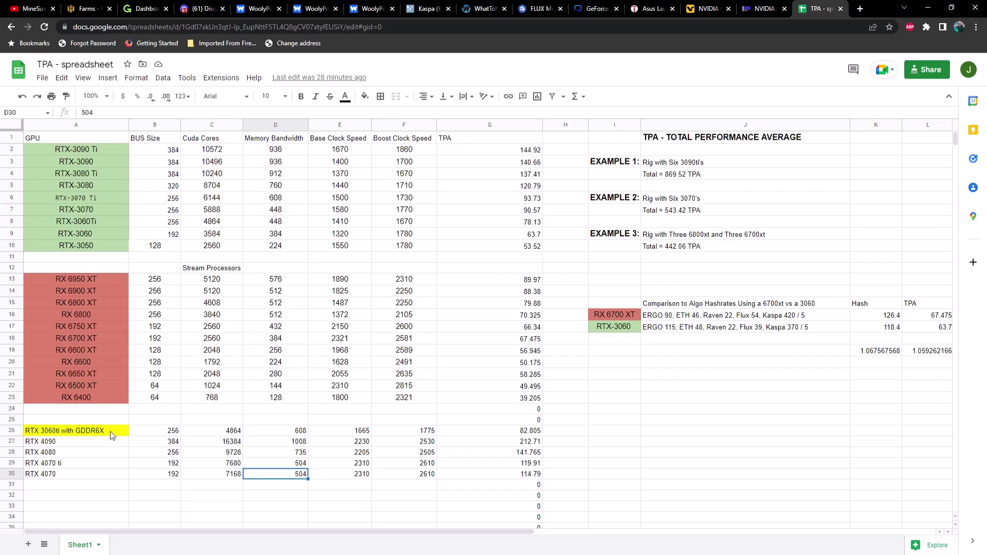
{"action": "left_click", "coordinate": [172, 432]}
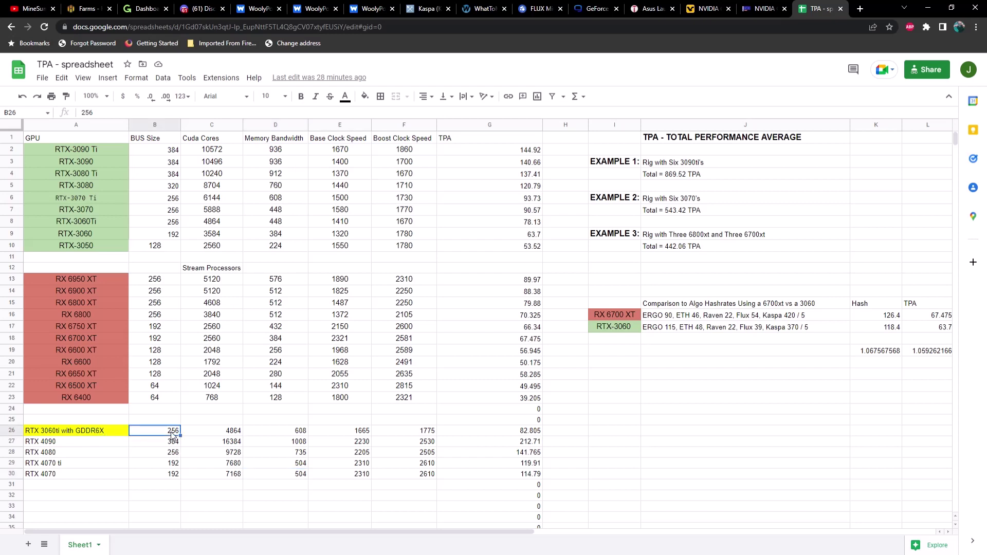
{"action": "left_click", "coordinate": [167, 224]}
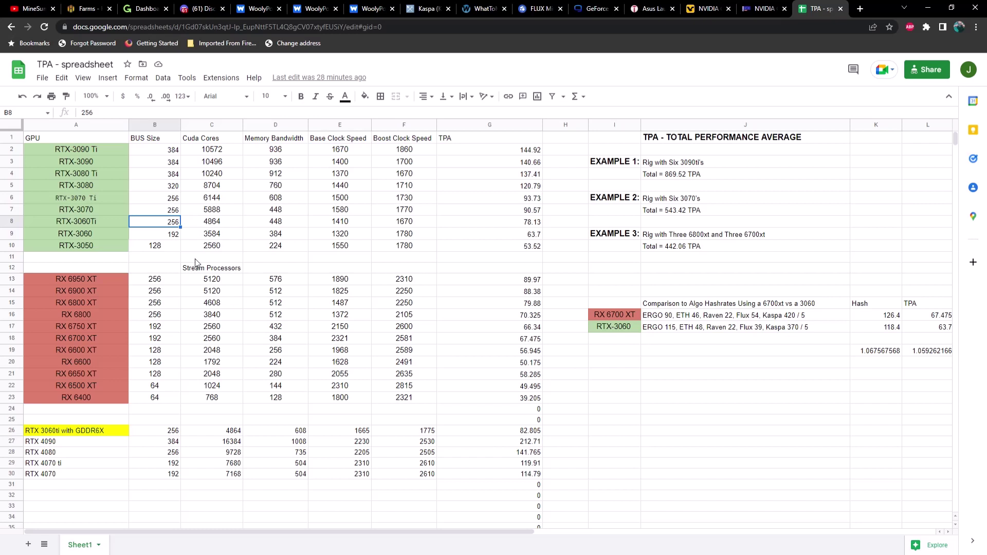
{"action": "left_click_drag", "start_coordinate": [173, 434], "coordinate": [405, 435]}
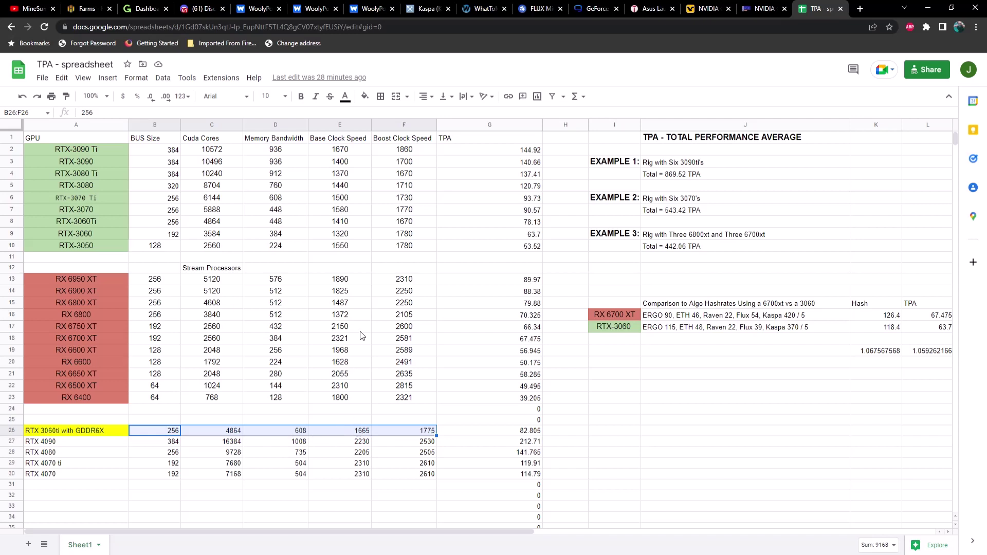
{"action": "left_click", "coordinate": [348, 224]}
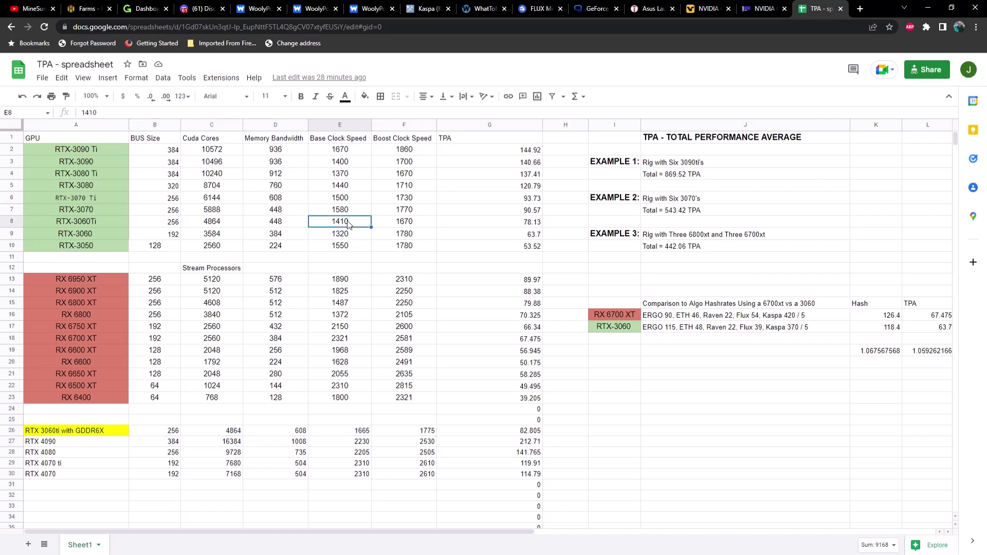
{"action": "left_click", "coordinate": [391, 225]}
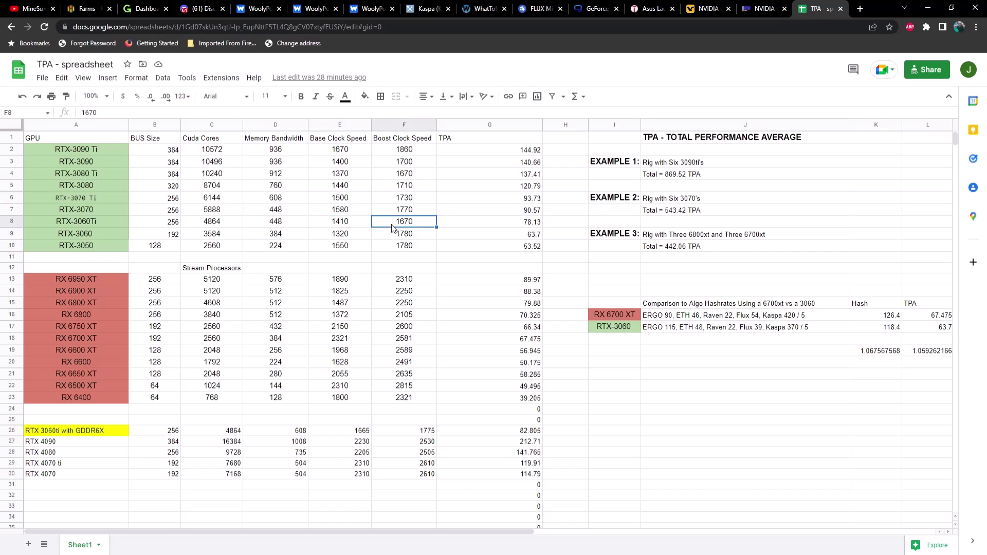
{"action": "left_click", "coordinate": [356, 433]}
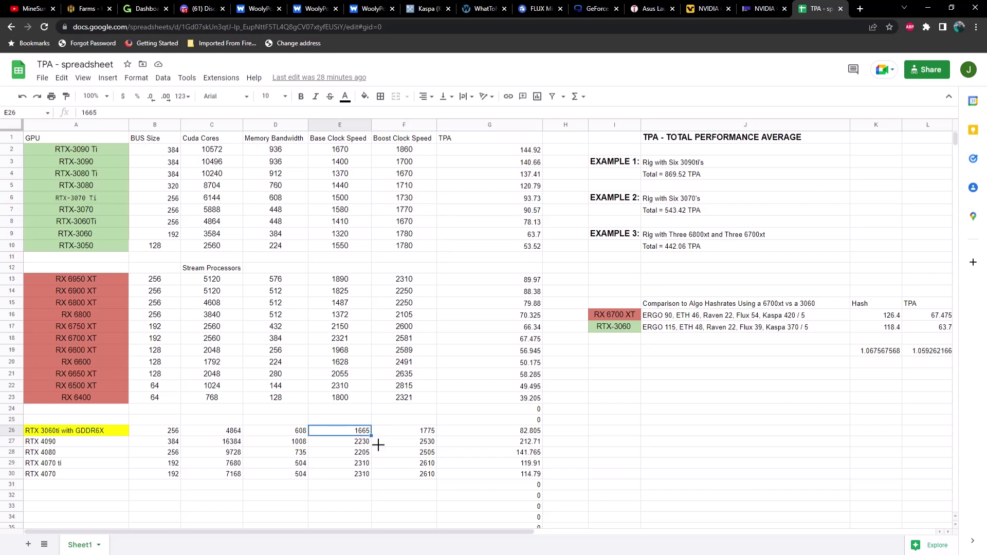
{"action": "left_click", "coordinate": [416, 433]}
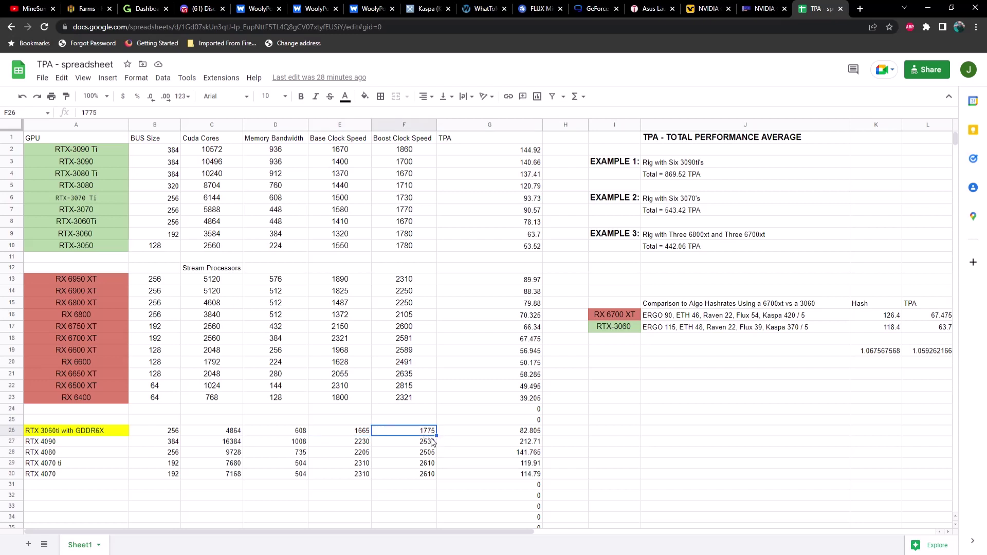
{"action": "left_click", "coordinate": [516, 436]}
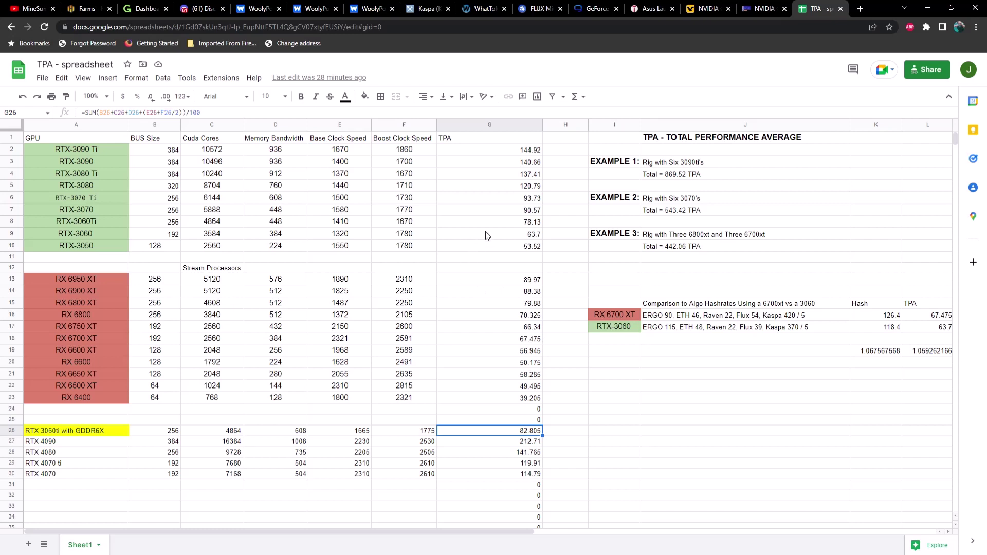
{"action": "left_click", "coordinate": [526, 211]}
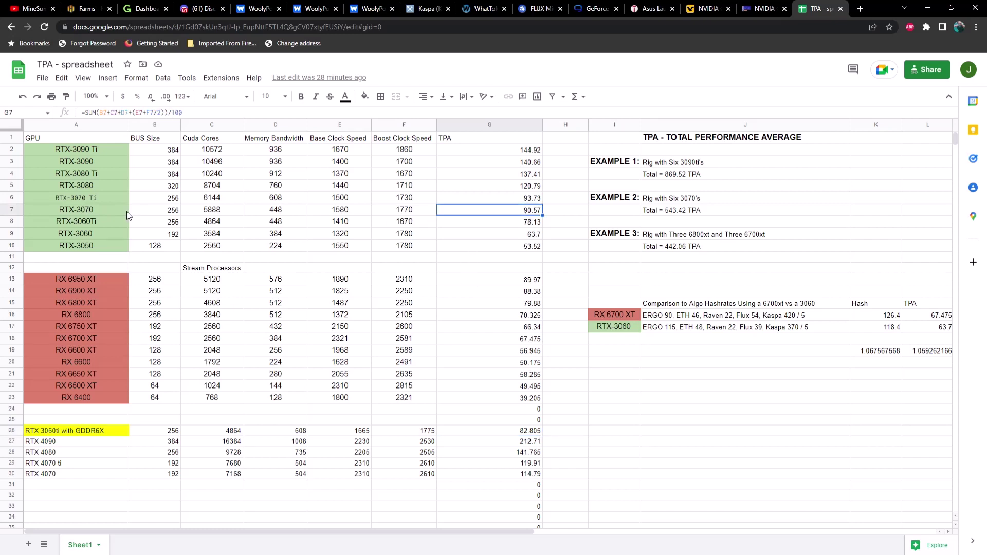
{"action": "left_click", "coordinate": [535, 223]}
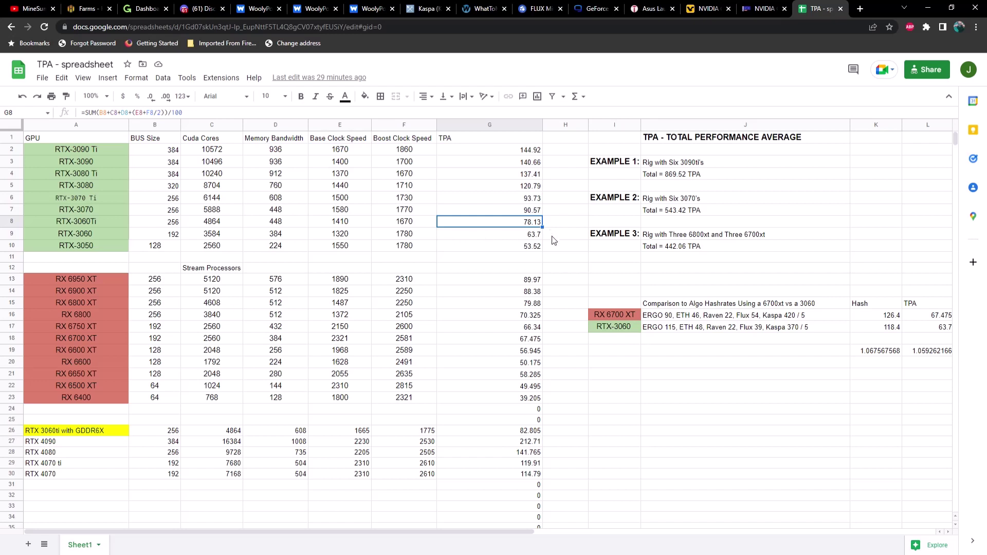
{"action": "left_click", "coordinate": [95, 224]}
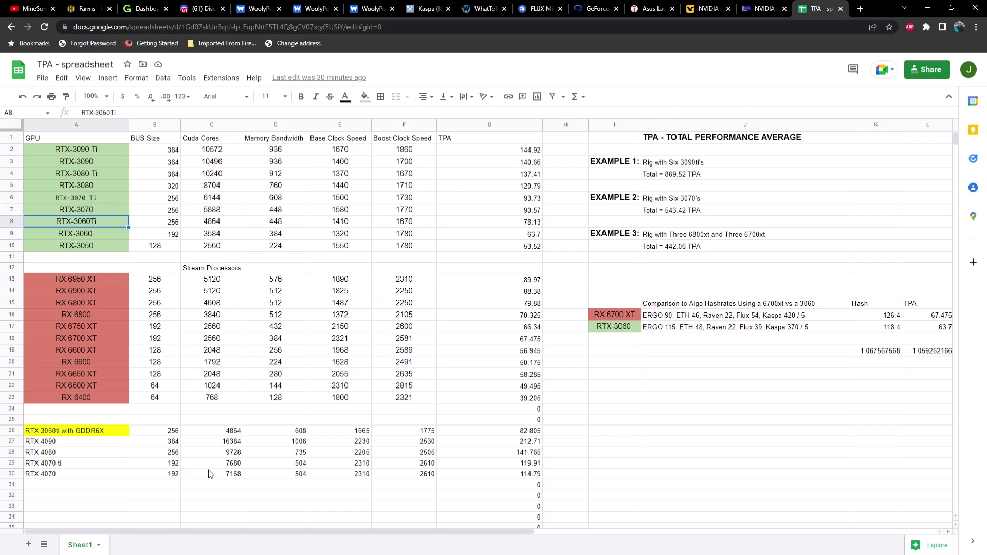
{"action": "left_click", "coordinate": [171, 443]}
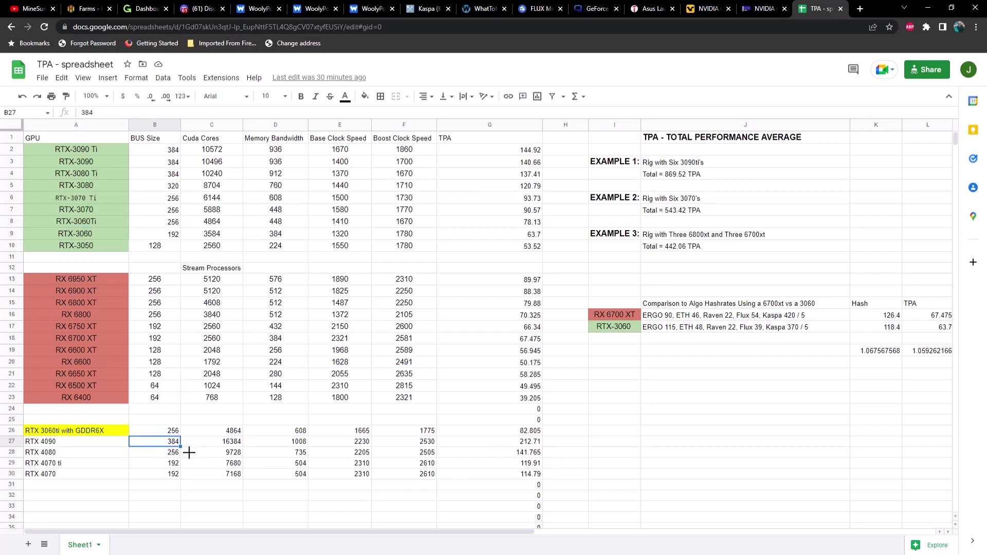
{"action": "left_click", "coordinate": [228, 444]}
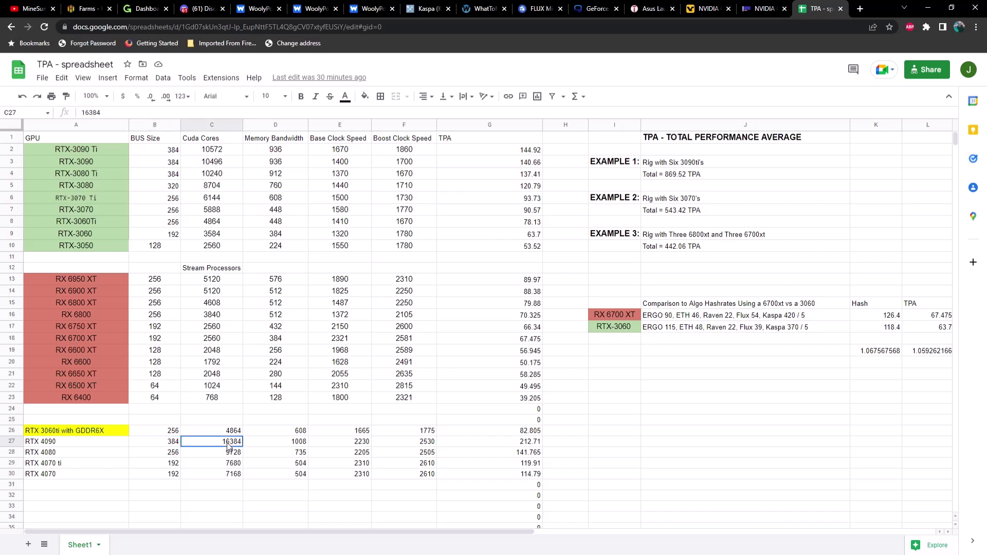
{"action": "left_click", "coordinate": [305, 445]}
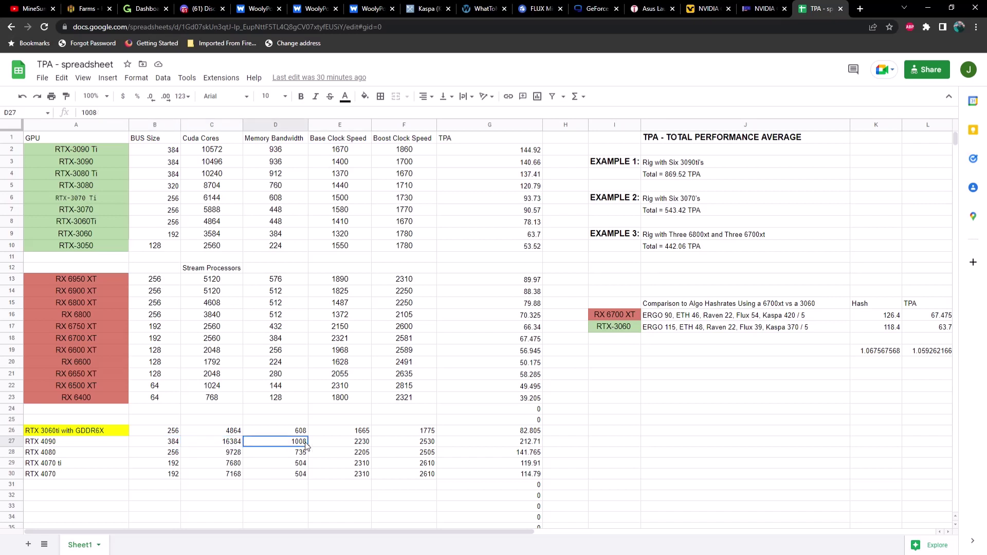
{"action": "left_click", "coordinate": [363, 444]}
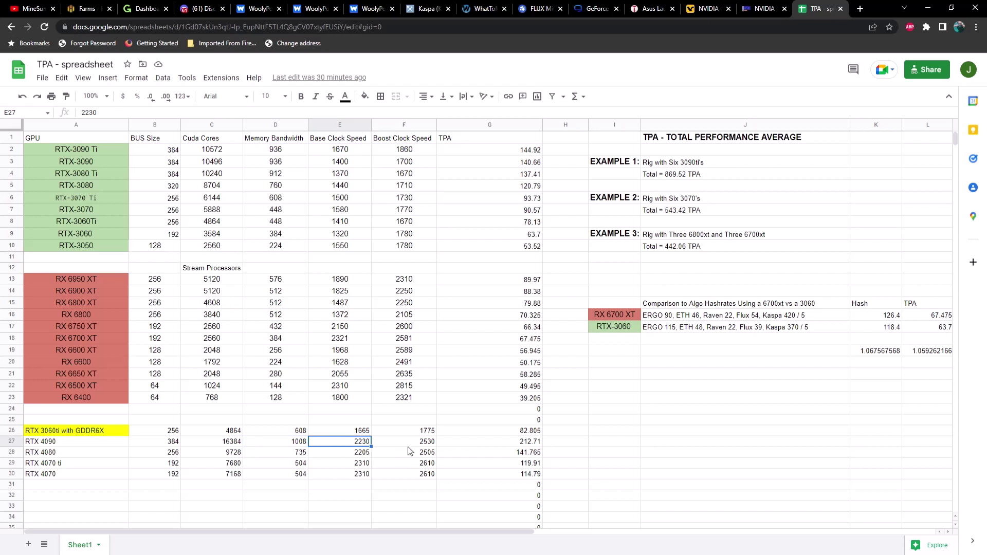
{"action": "left_click", "coordinate": [427, 445]}
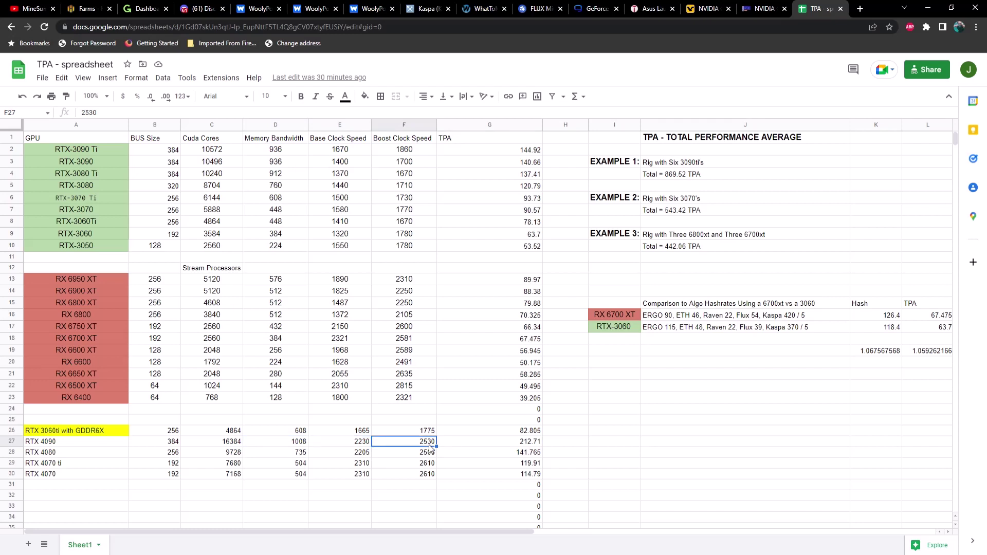
{"action": "double_click", "coordinate": [525, 443]}
{"action": "left_click", "coordinate": [561, 464]}
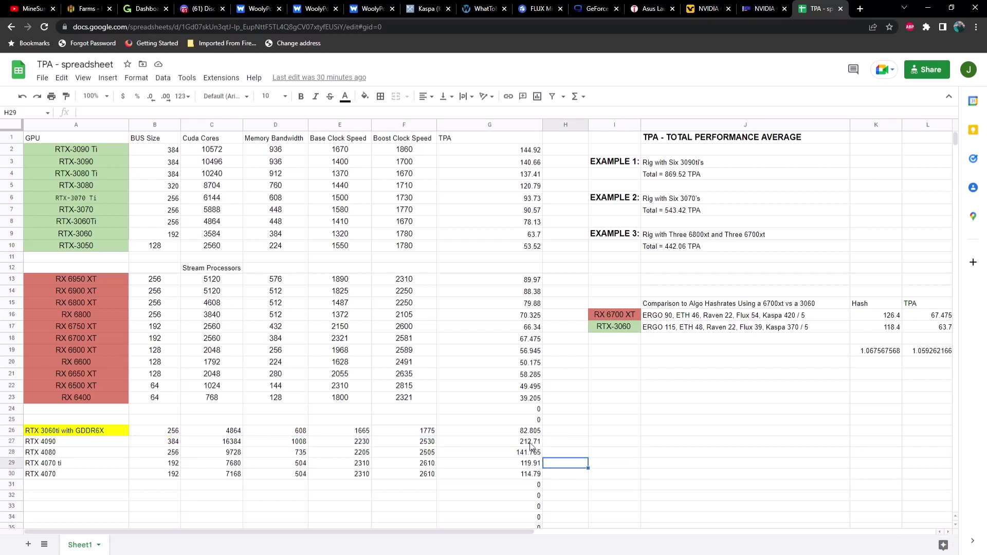
{"action": "left_click", "coordinate": [525, 154]}
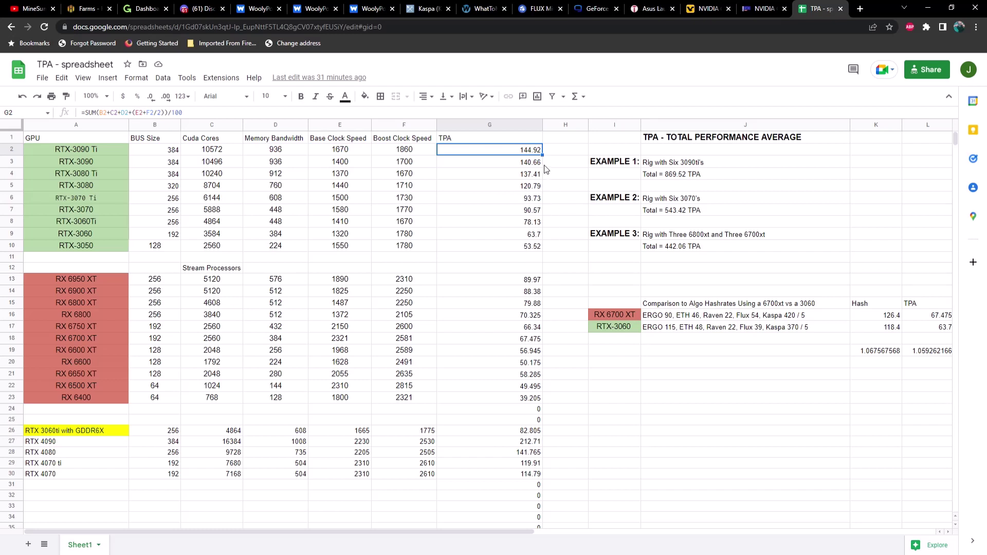
{"action": "left_click", "coordinate": [522, 443]}
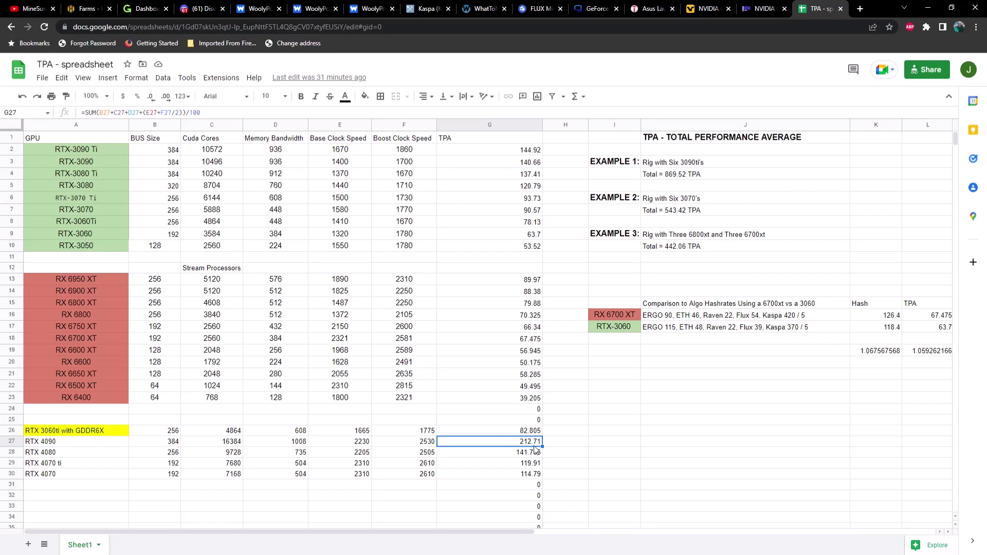
{"action": "left_click", "coordinate": [550, 444]}
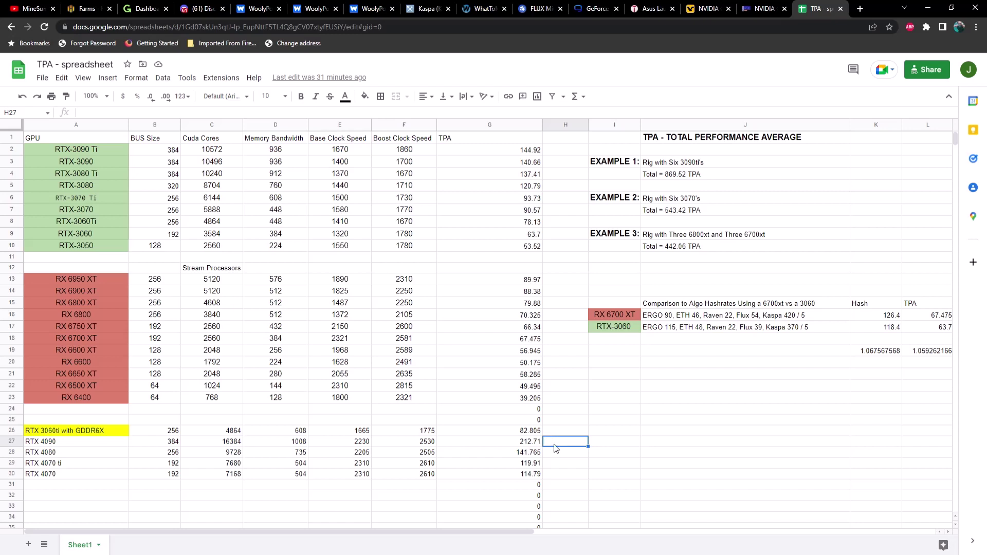
{"action": "left_click", "coordinate": [67, 455]}
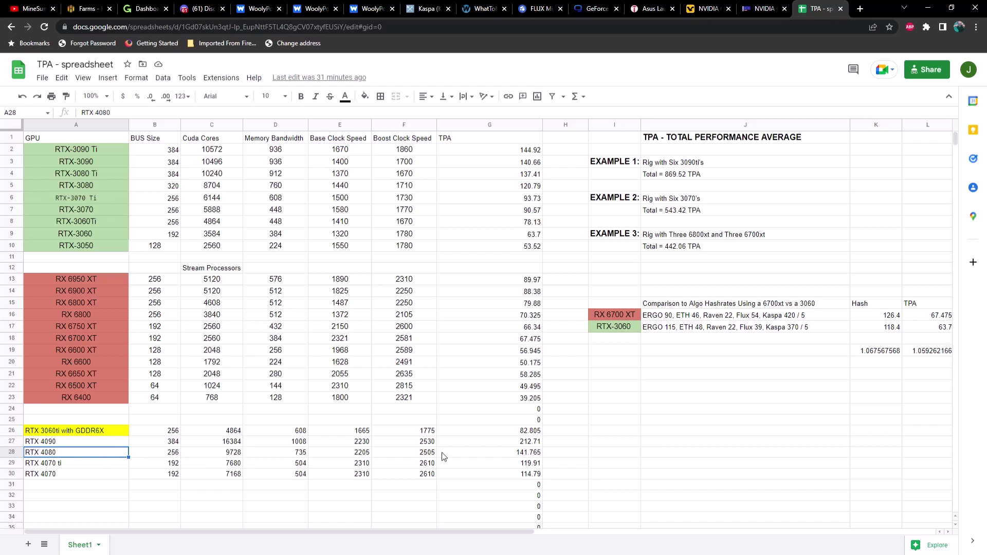
{"action": "left_click", "coordinate": [531, 456]}
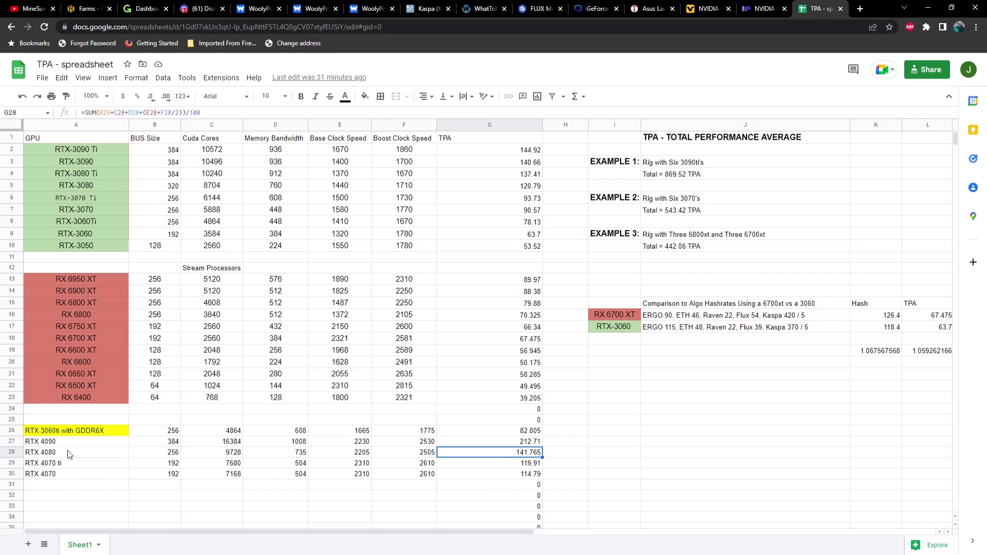
{"action": "left_click", "coordinate": [61, 464]}
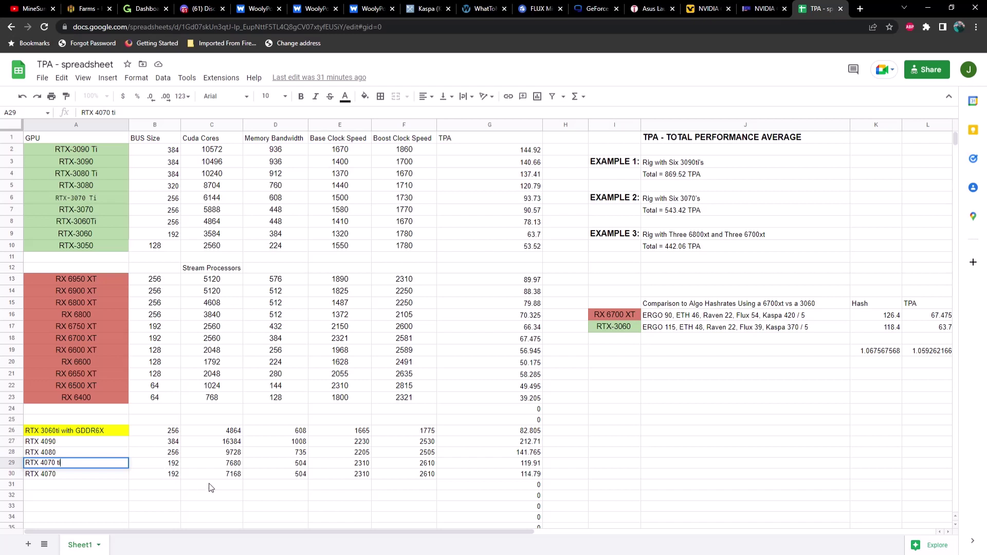
{"action": "left_click", "coordinate": [233, 476]}
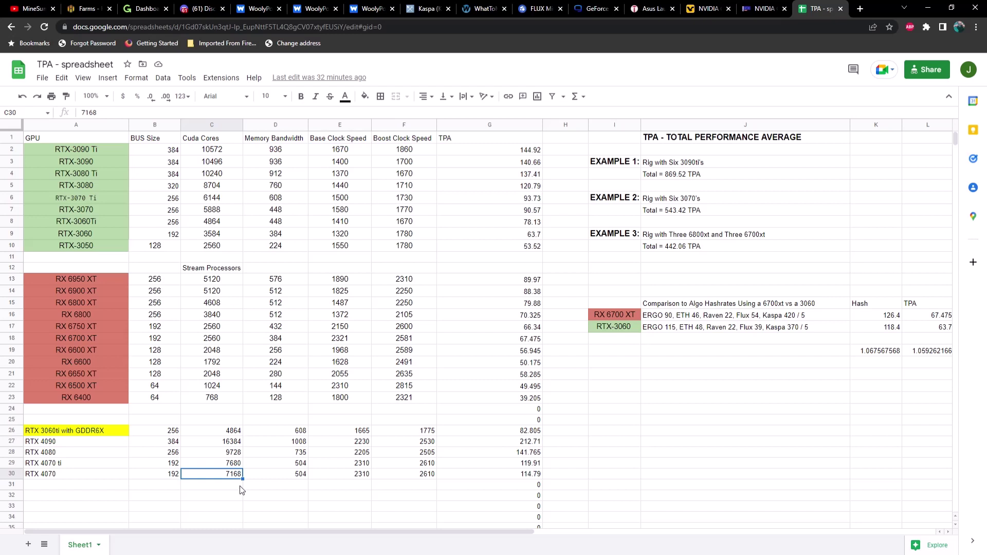
{"action": "left_click", "coordinate": [540, 472]}
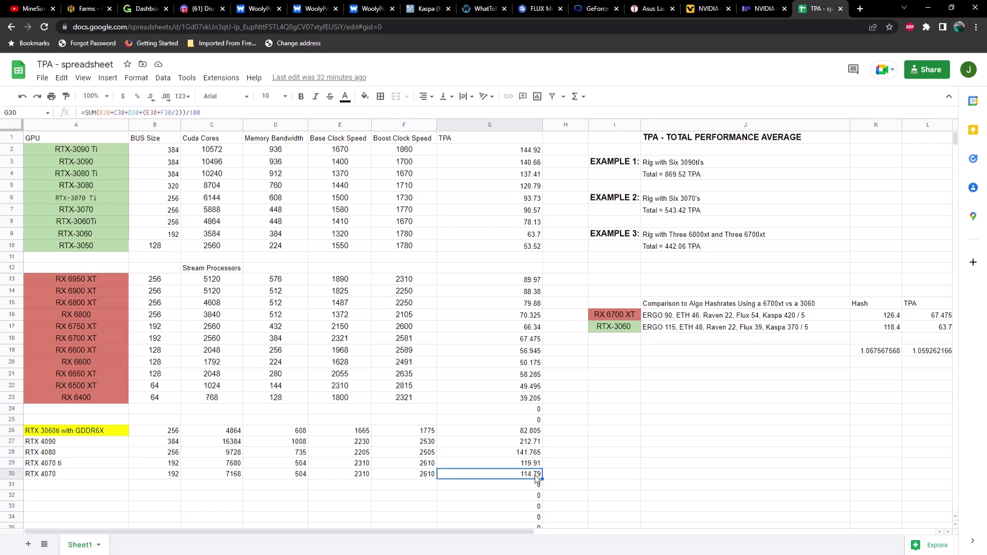
{"action": "left_click", "coordinate": [531, 188]}
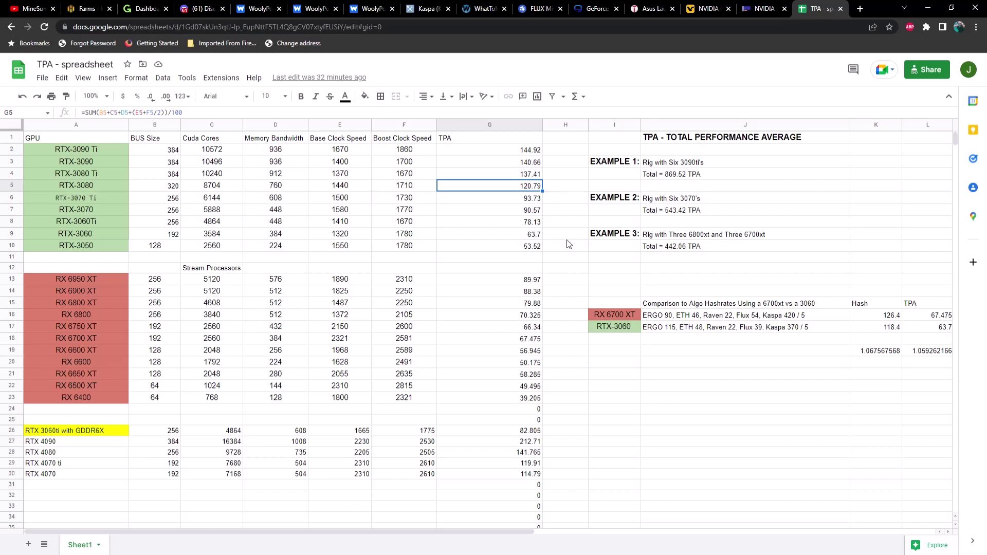
{"action": "left_click", "coordinate": [587, 269]}
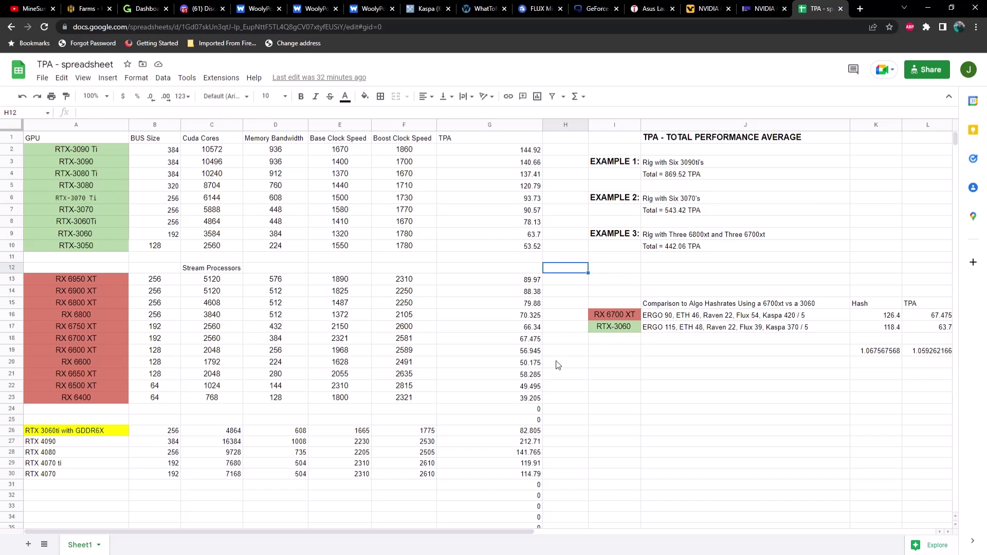
- Open the Kaspa help-mining post and view its WoolyPooly wallet screenshot enlarged, then close it
{"action": "left_click", "coordinate": [194, 10]}
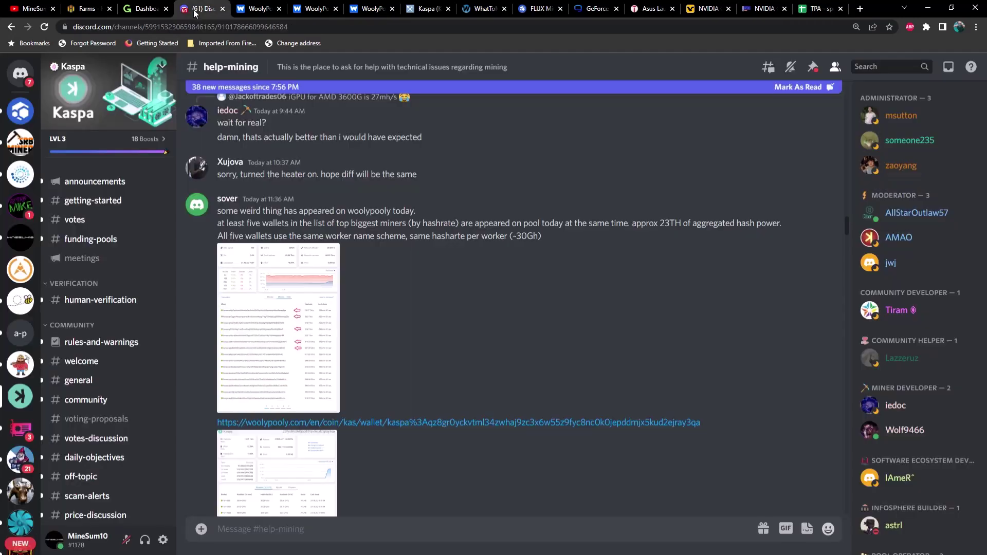
{"action": "left_click", "coordinate": [289, 280]}
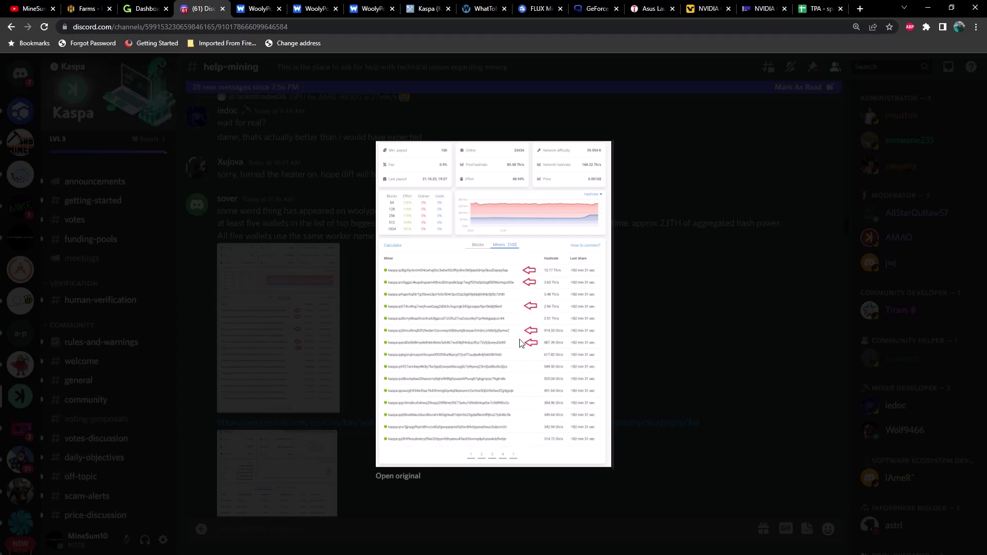
{"action": "left_click", "coordinate": [359, 328]}
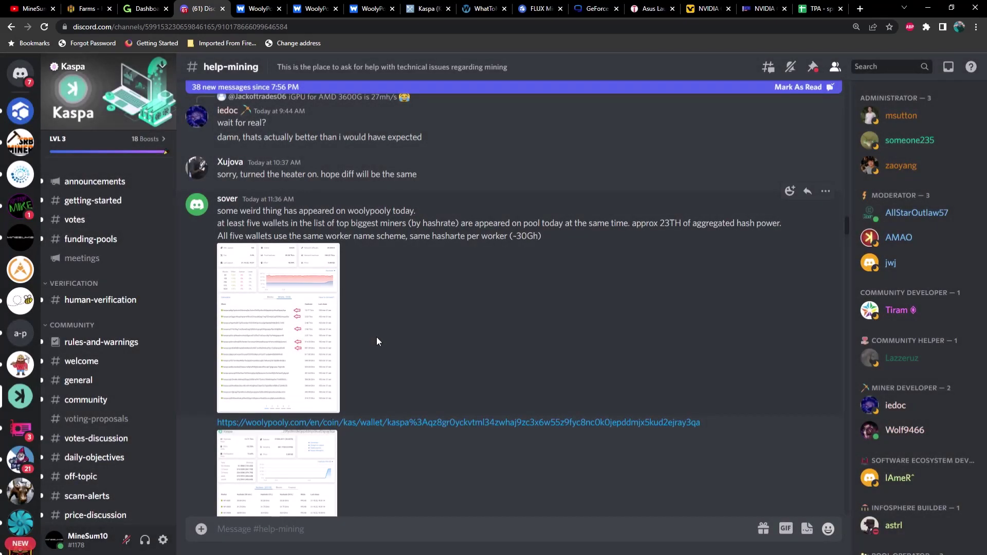
- Check the three reported Kaspa wallets' WoolyPooly hashrate charts, then the MiningPoolStats Kaspa page
{"action": "left_click", "coordinate": [257, 10]}
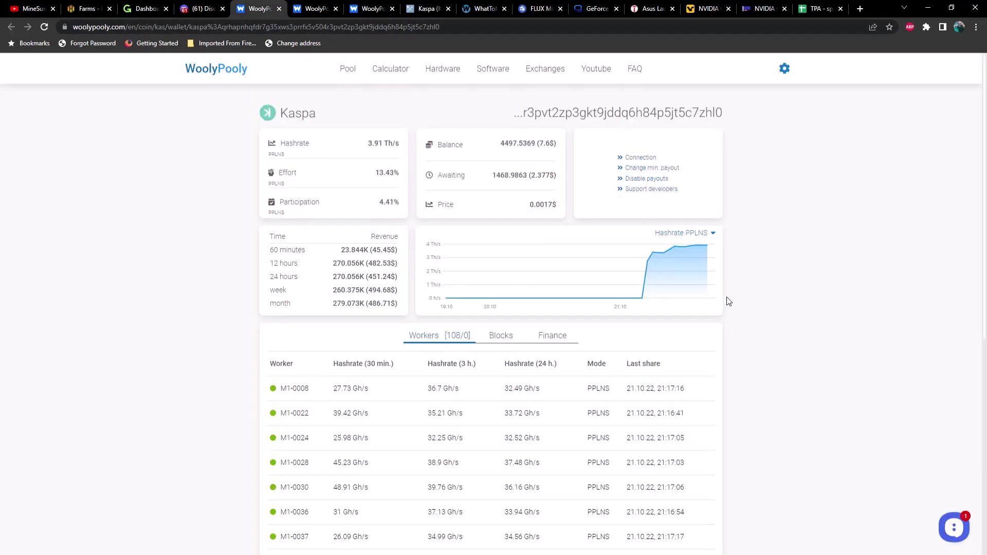
{"action": "mouse_move", "coordinate": [689, 252]}
{"action": "left_click", "coordinate": [315, 6]}
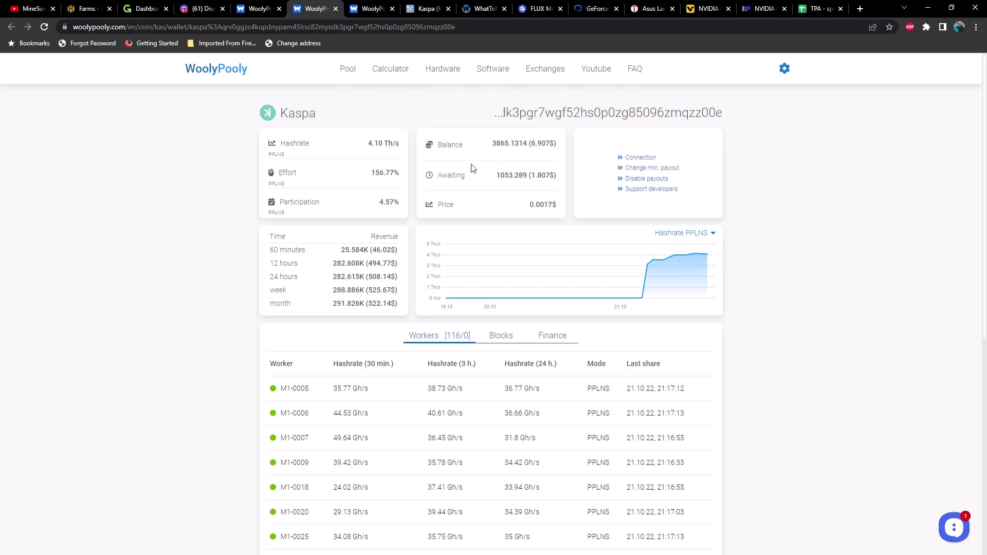
{"action": "mouse_move", "coordinate": [633, 270]}
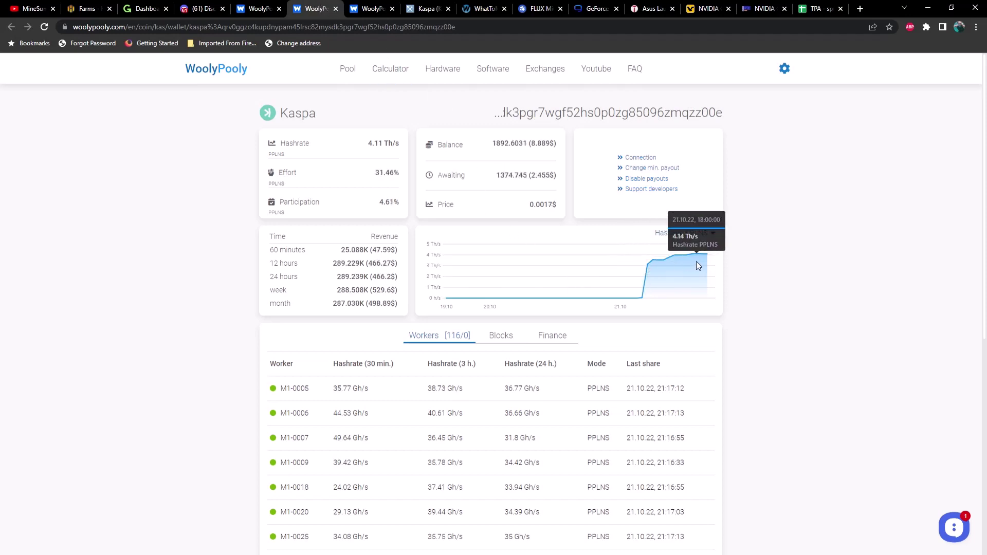
{"action": "left_click", "coordinate": [372, 5]}
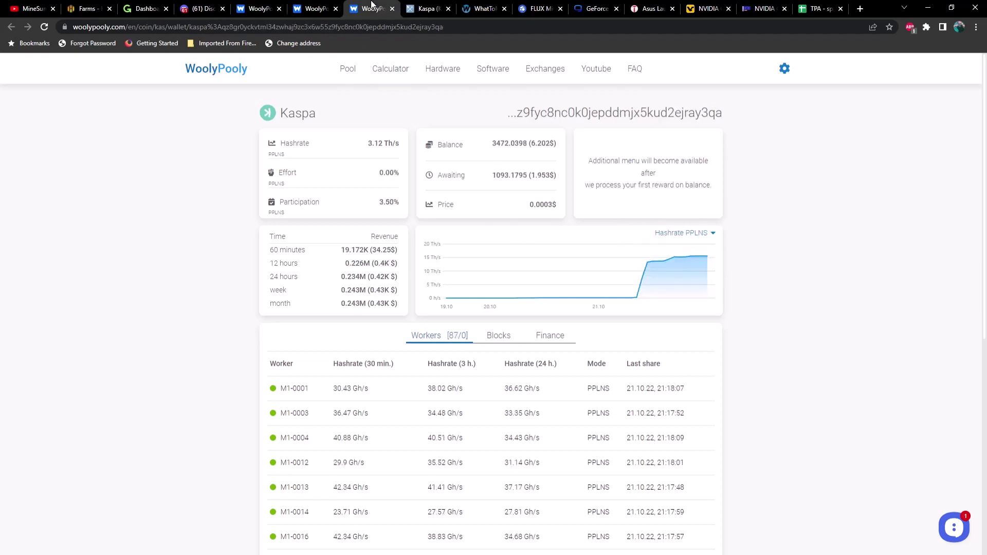
{"action": "mouse_move", "coordinate": [678, 263]}
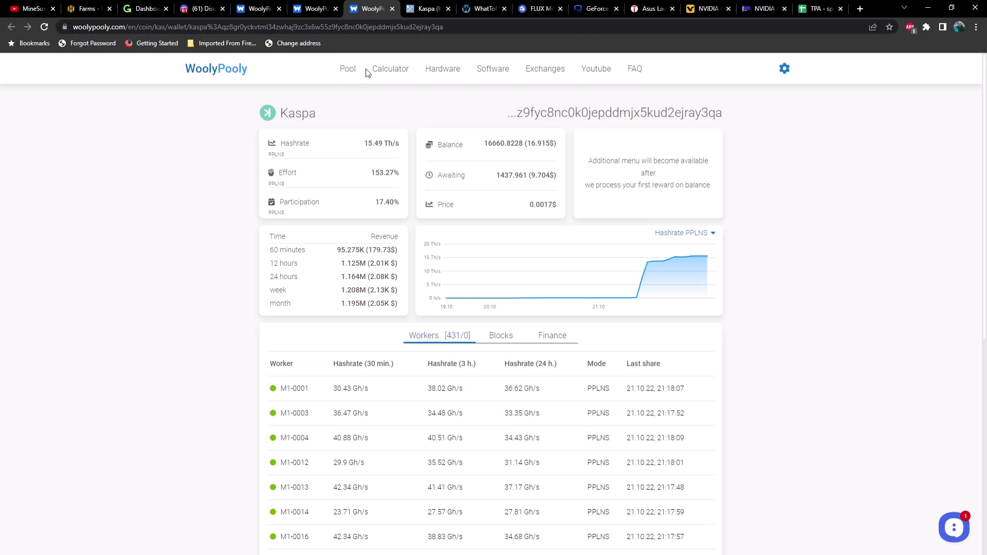
{"action": "left_click", "coordinate": [426, 9]}
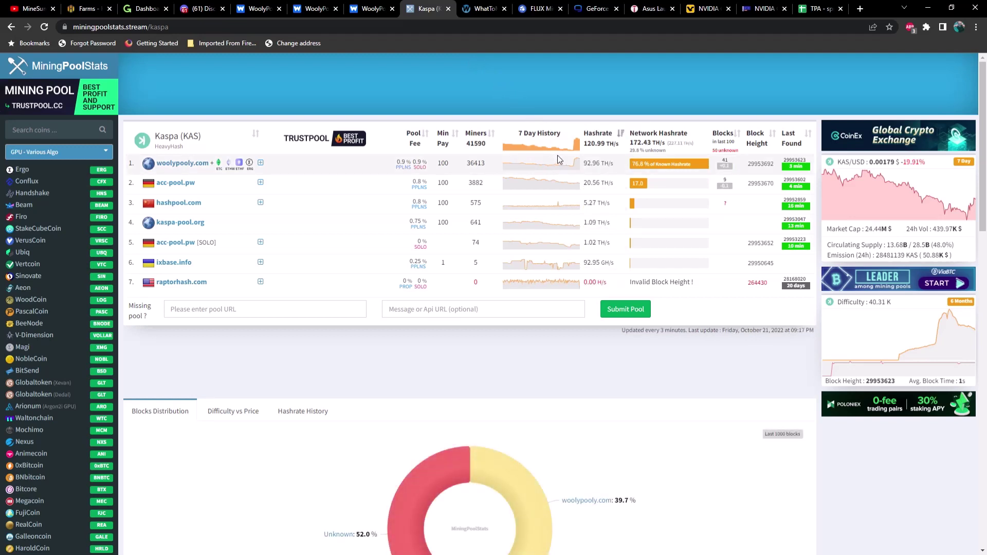
- Inspect the Kaspa 7 Day History chart alongside the 172.43 TH/s network hashrate
{"action": "mouse_move", "coordinate": [571, 150]}
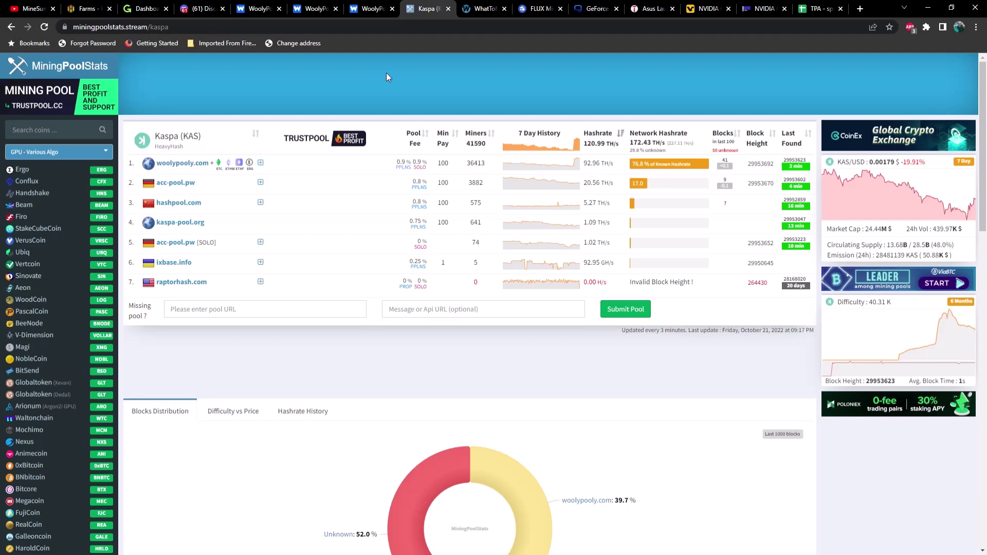
{"action": "left_click", "coordinate": [32, 8]}
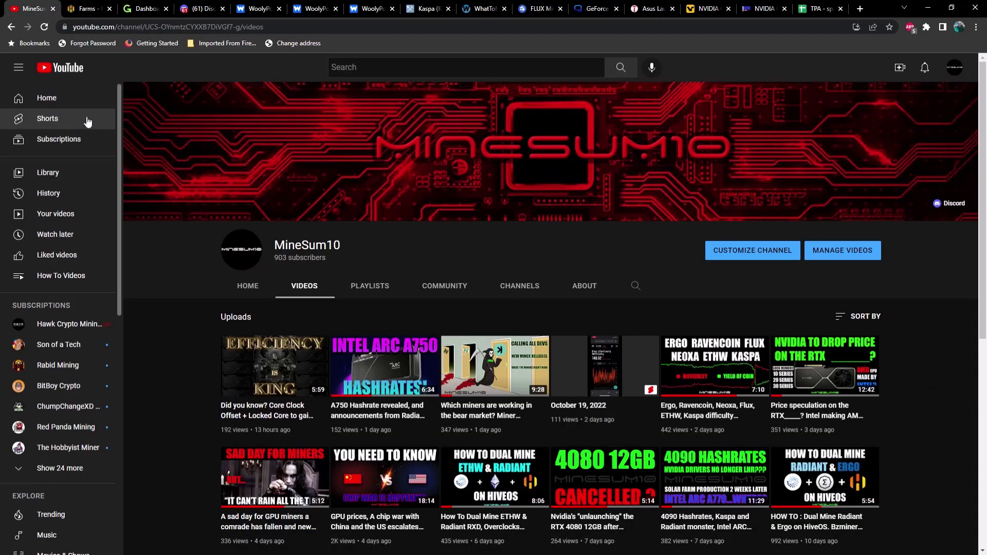